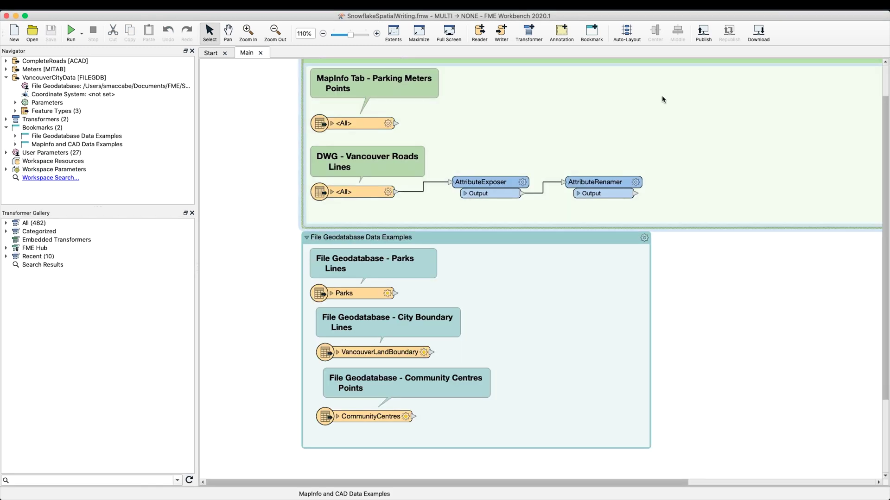
# - Add a Snowflake Spatial writer on the Snowflake Spatial DB connection, including all five feature types
pyautogui.write('snow')
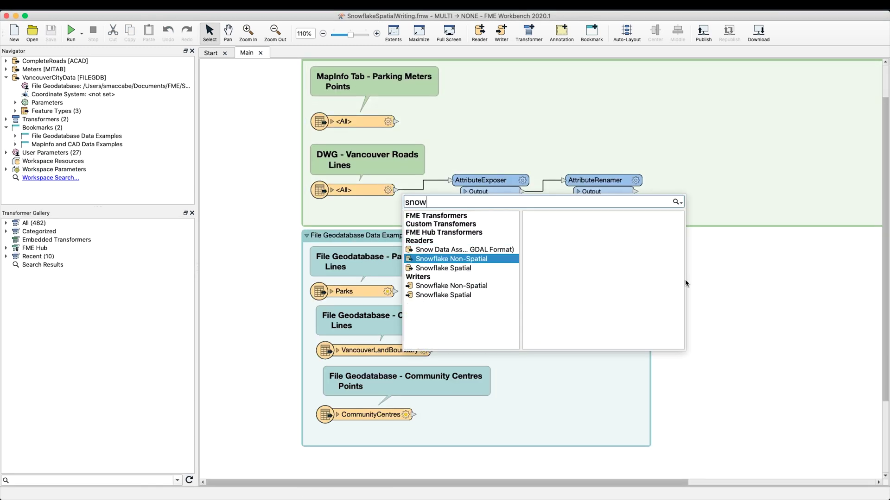
pyautogui.press('Down')
pyautogui.press('Down')
pyautogui.press('Down')
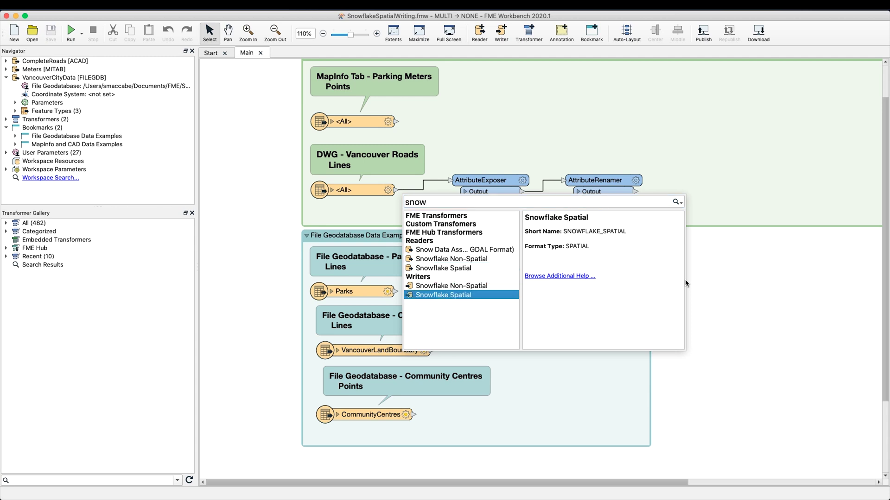
pyautogui.press('Return')
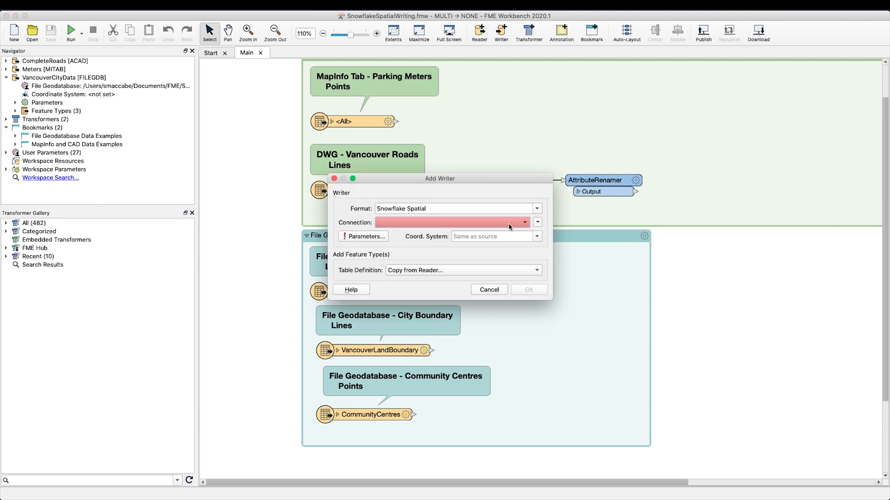
pyautogui.click(508, 224)
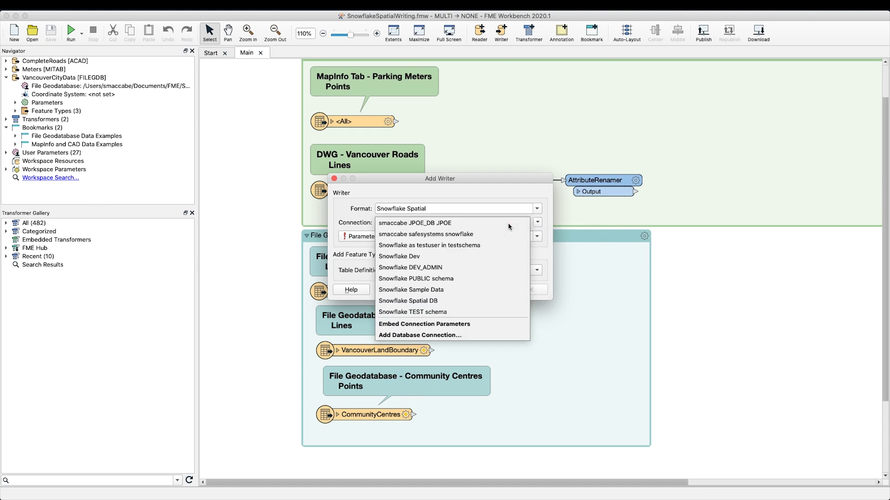
pyautogui.click(439, 301)
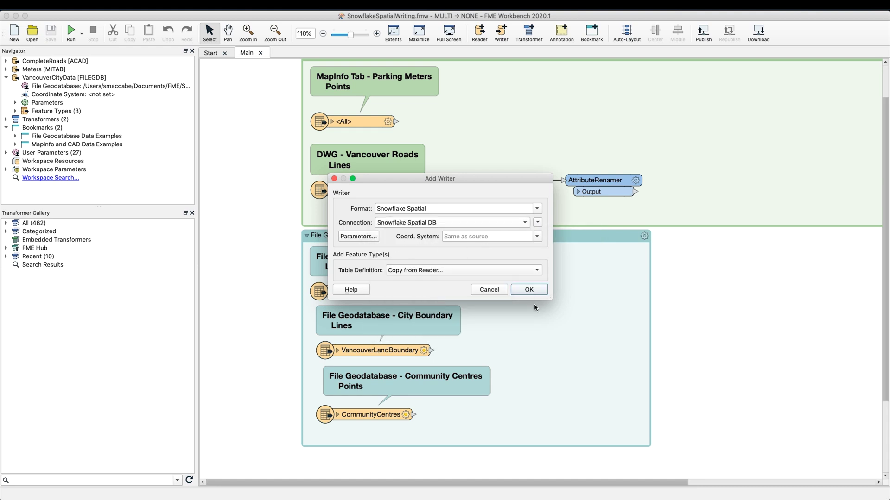
pyautogui.click(529, 290)
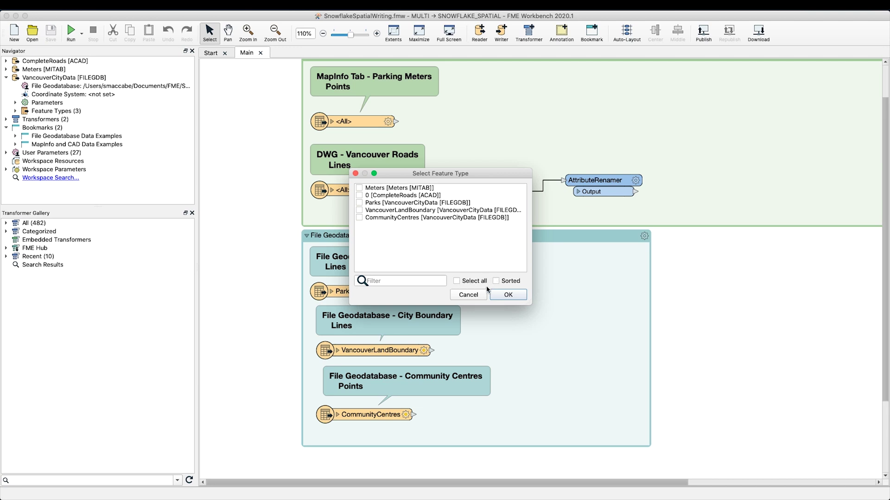
pyautogui.click(469, 281)
pyautogui.click(505, 297)
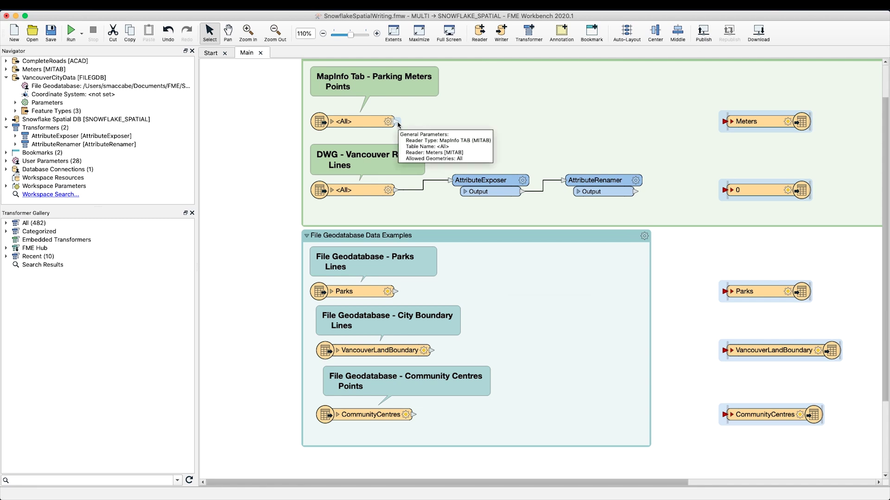
# - Connect the readers to the Meters, 0, Parks, VancouverLandBoundary and CommunityCentres writer feature types
pyautogui.moveTo(397, 122); pyautogui.dragTo(723, 121)
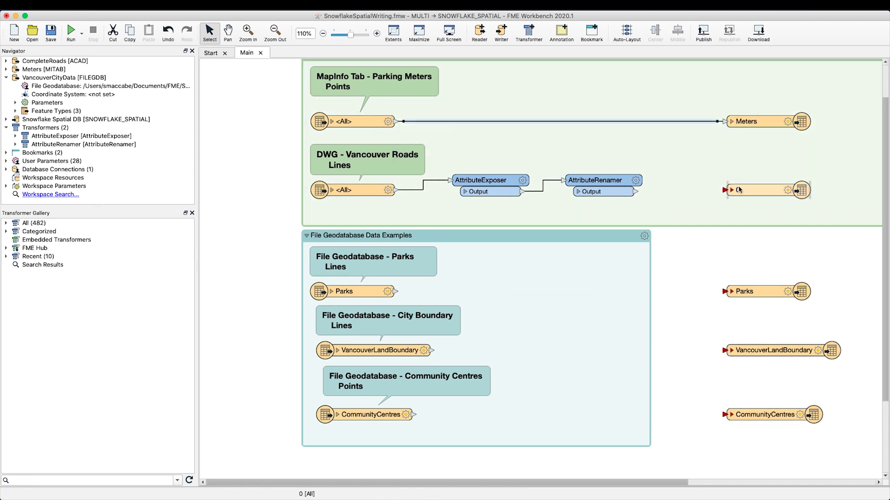
pyautogui.moveTo(726, 190); pyautogui.dragTo(637, 191)
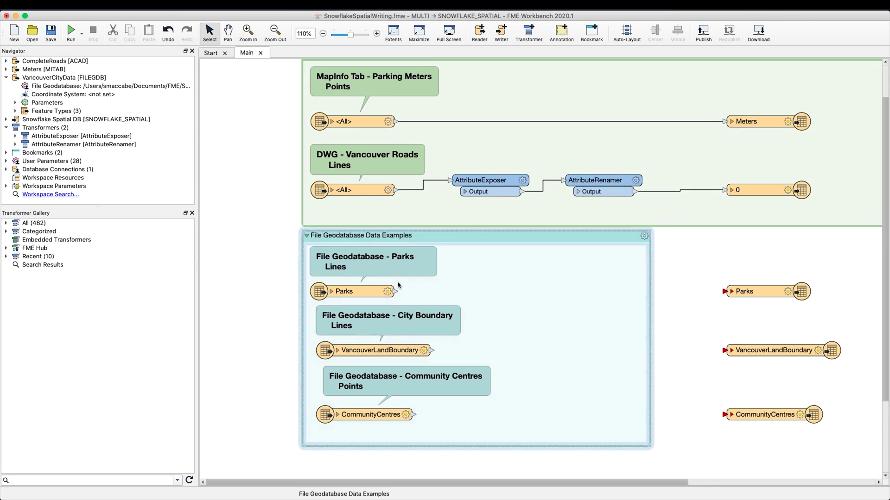
pyautogui.moveTo(397, 293); pyautogui.dragTo(723, 292)
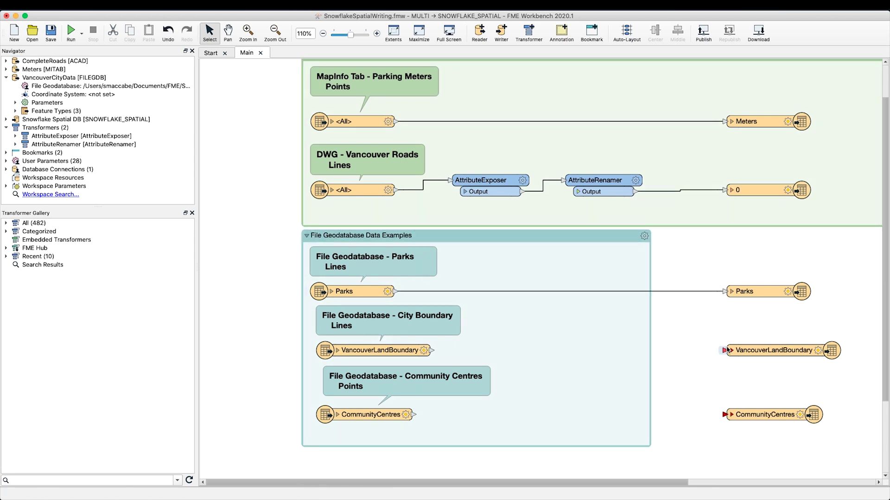
pyautogui.moveTo(725, 351); pyautogui.dragTo(432, 351)
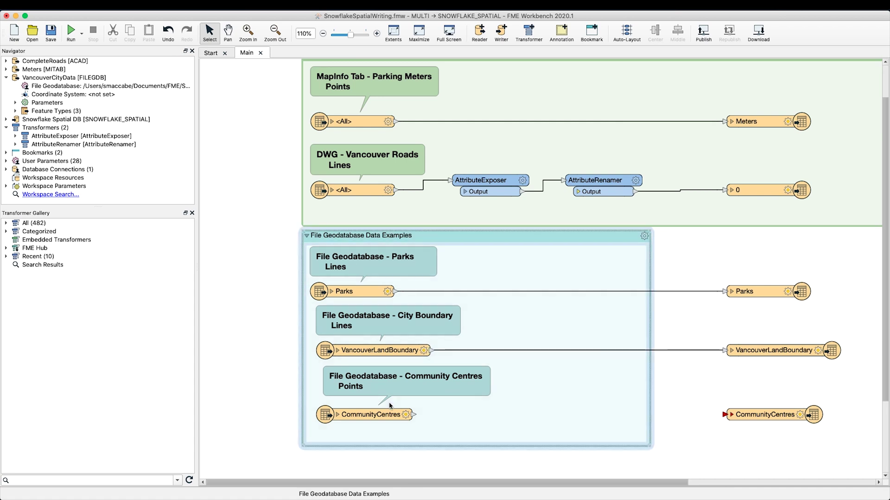
pyautogui.moveTo(412, 415); pyautogui.dragTo(725, 415)
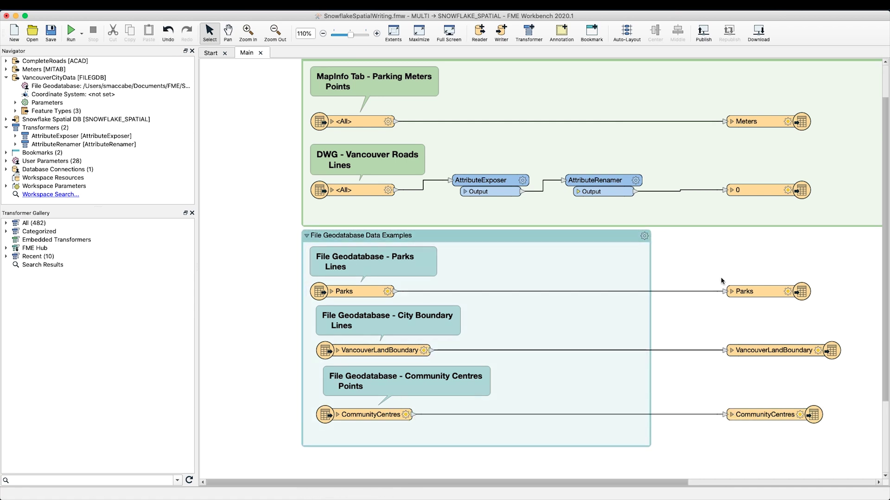
# - Expand the Parks writer's attributes, move it up, and open its parameters
pyautogui.click(732, 292)
pyautogui.moveTo(732, 294); pyautogui.dragTo(668, 258)
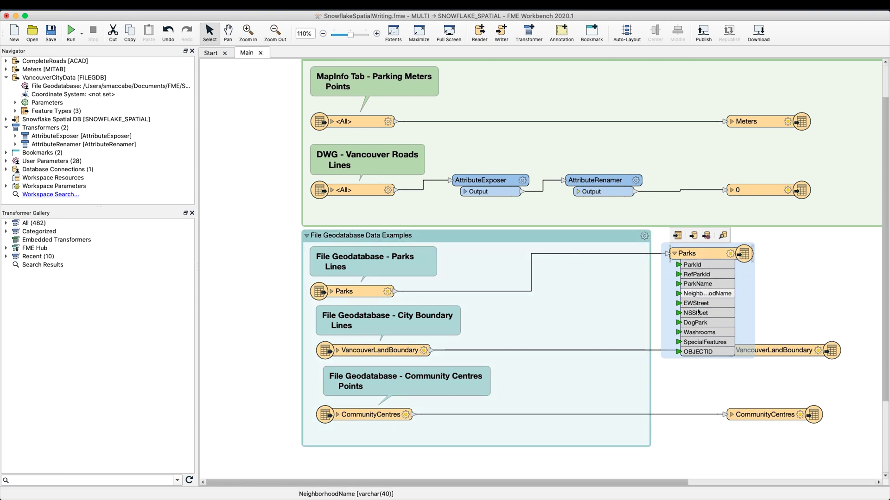
pyautogui.click(730, 255)
# - Remove the OBJECTID attribute from the Parks output, keeping ParkId typed as number
pyautogui.click(388, 140)
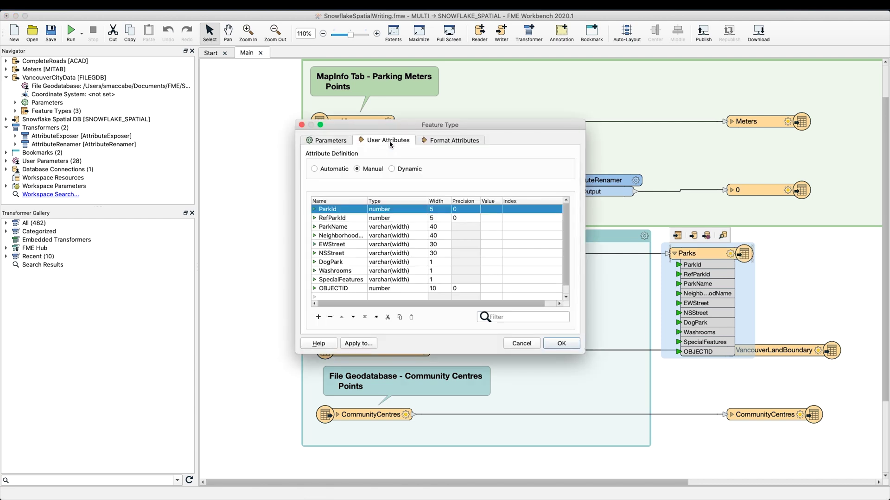
pyautogui.click(340, 289)
pyautogui.click(329, 318)
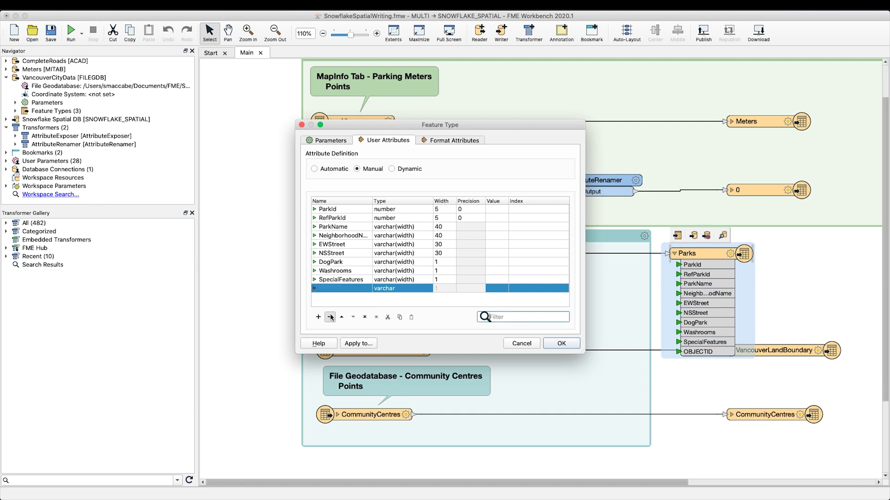
pyautogui.click(330, 317)
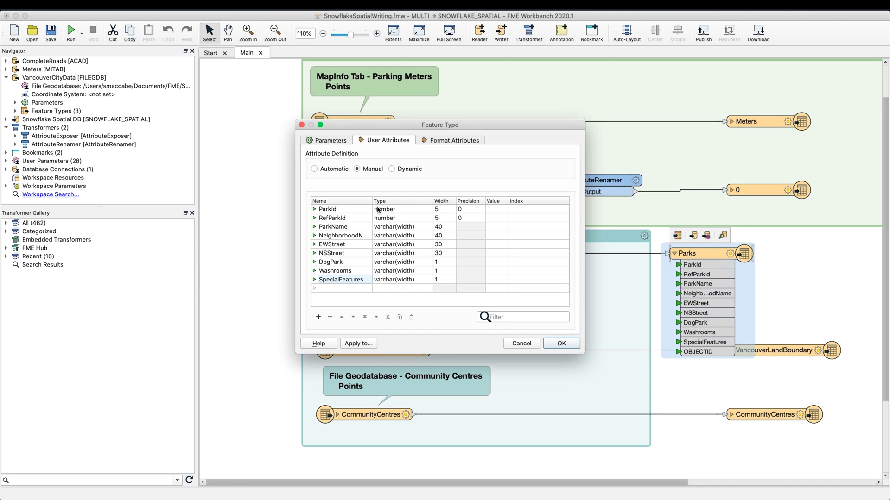
pyautogui.click(427, 212)
pyautogui.click(429, 211)
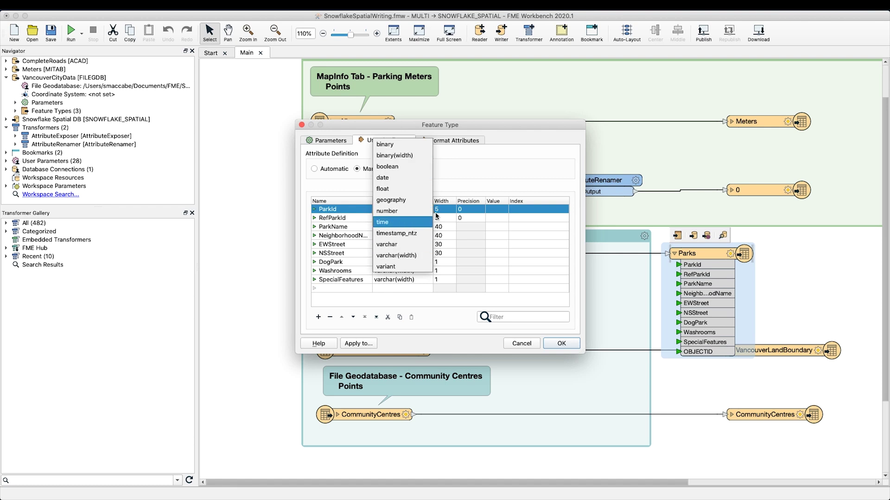
pyautogui.click(474, 191)
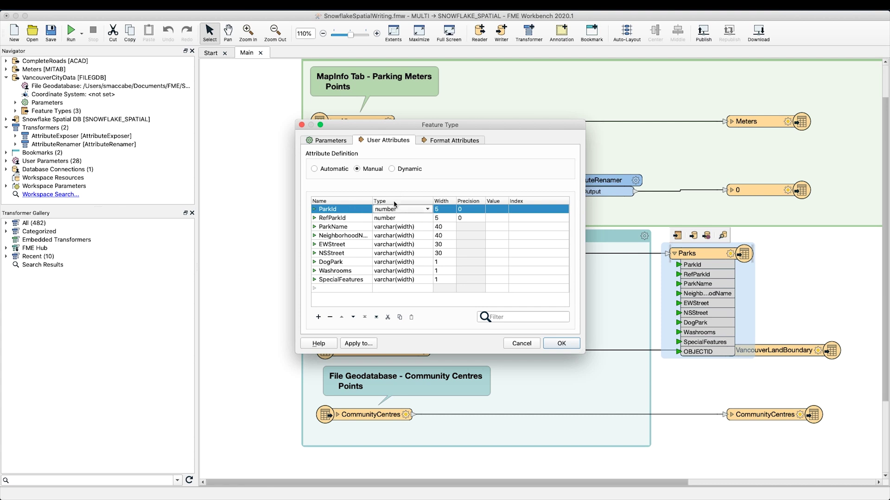
pyautogui.click(561, 344)
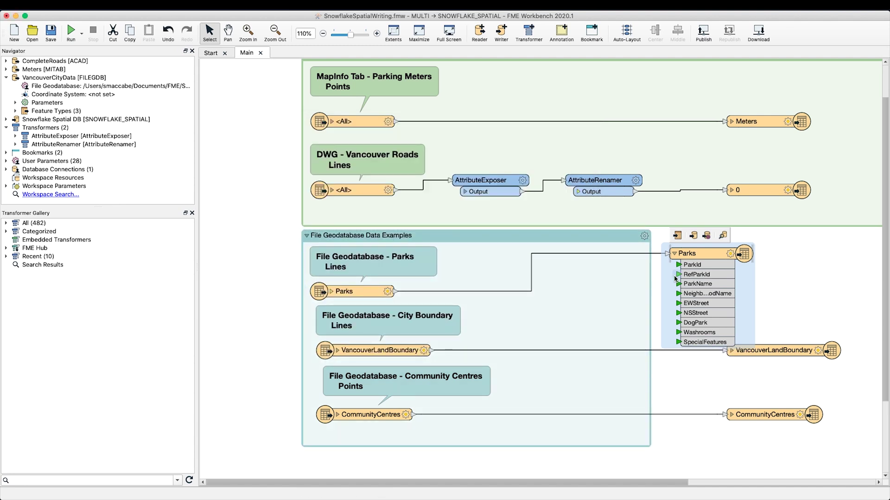
# - Place the collapsed Parks output beside its source and open the road output '0' table settings
pyautogui.click(674, 253)
pyautogui.moveTo(711, 254); pyautogui.dragTo(760, 290)
pyautogui.click(755, 163)
pyautogui.click(755, 190)
pyautogui.doubleClick(755, 191)
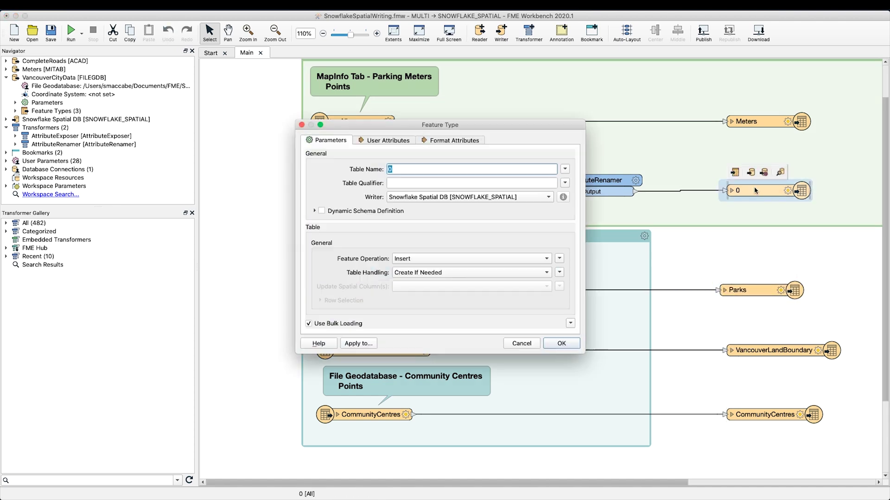
pyautogui.moveTo(435, 129); pyautogui.dragTo(465, 121)
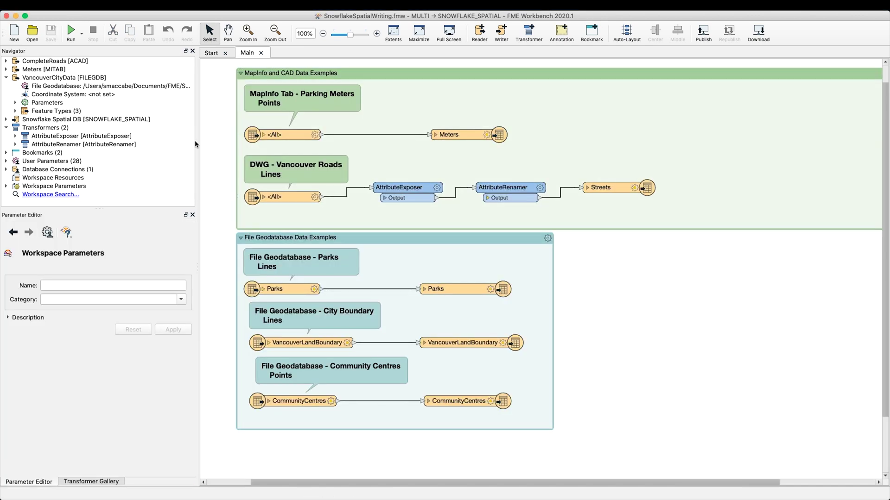
pyautogui.click(22, 120)
# - Run the workspace to write the features to Snowflake Spatial
pyautogui.click(7, 120)
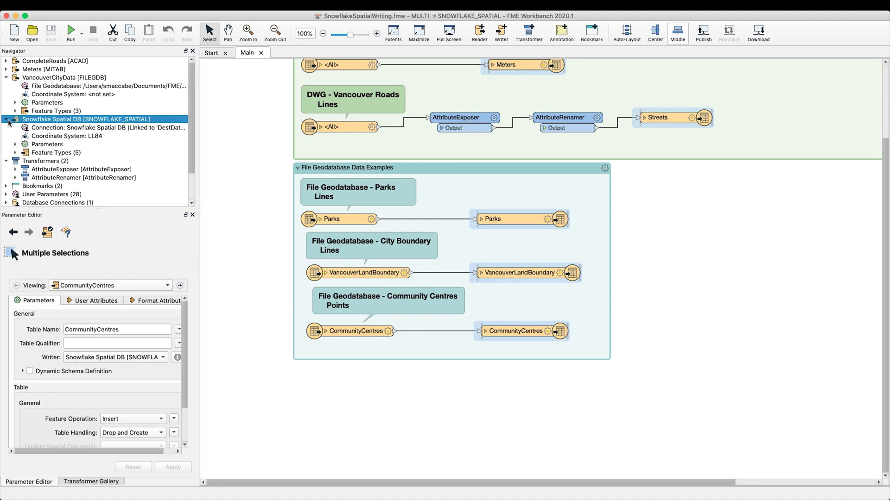
pyautogui.click(71, 30)
pyautogui.click(568, 312)
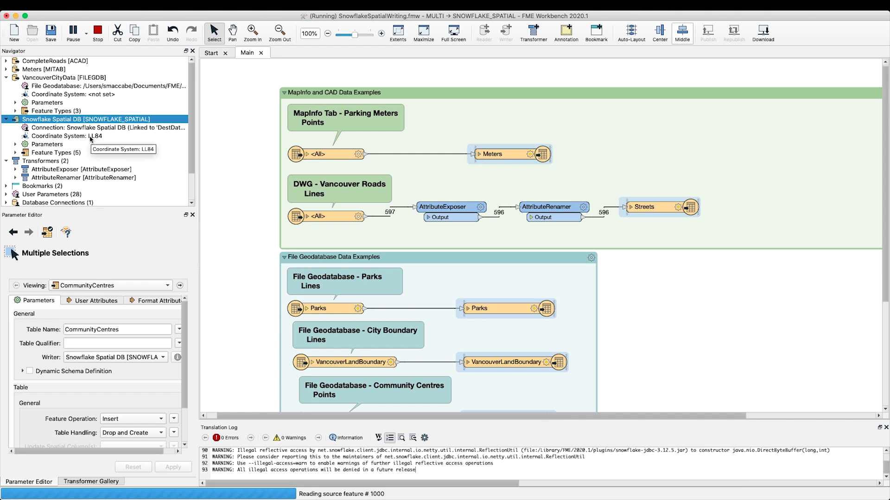
# - Review the Translation Log and highlight the Parks table creation line
pyautogui.moveTo(604, 422); pyautogui.dragTo(596, 318)
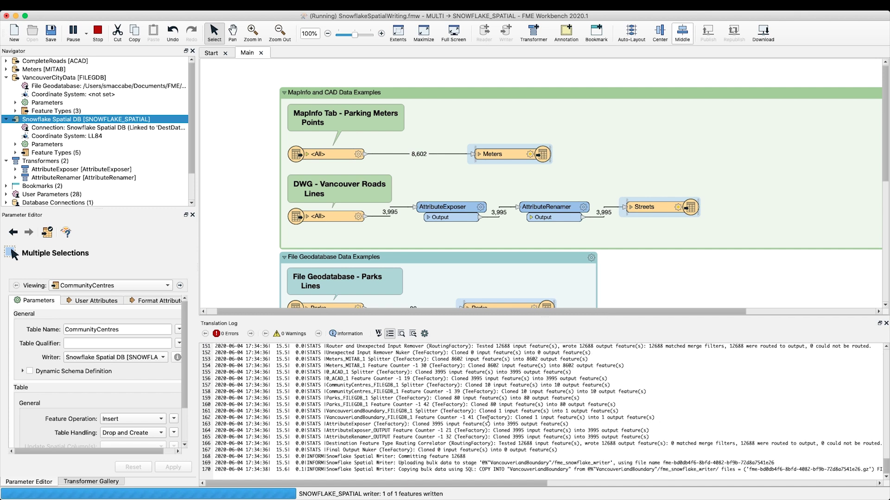
pyautogui.scroll(-1, 649, 291)
pyautogui.hscroll(2, 648, 290)
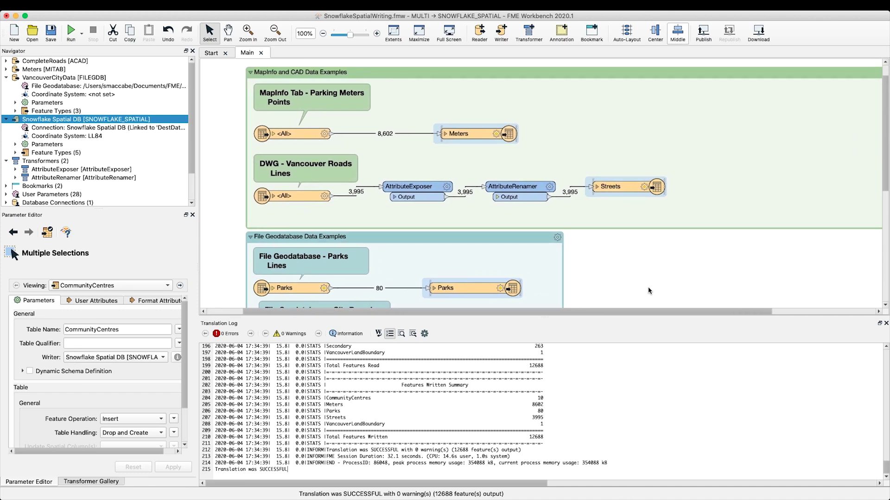
pyautogui.scroll(1, 498, 384)
pyautogui.scroll(12, 498, 384)
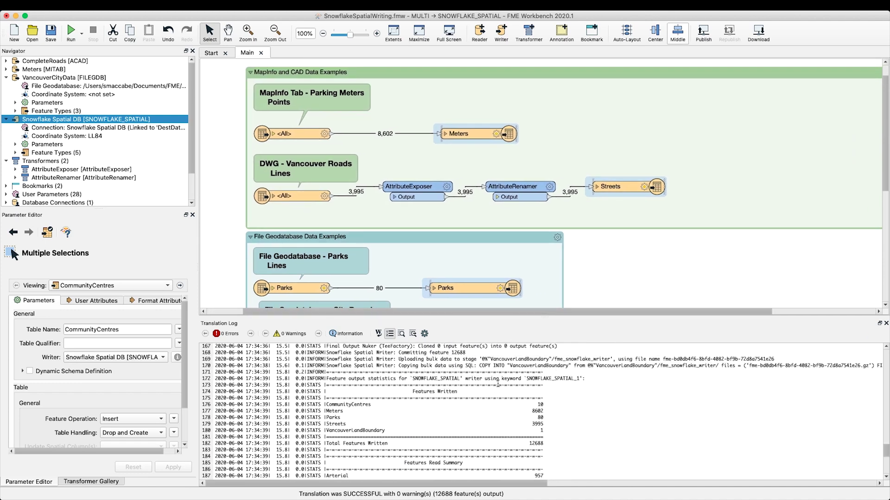
pyautogui.scroll(2, 497, 384)
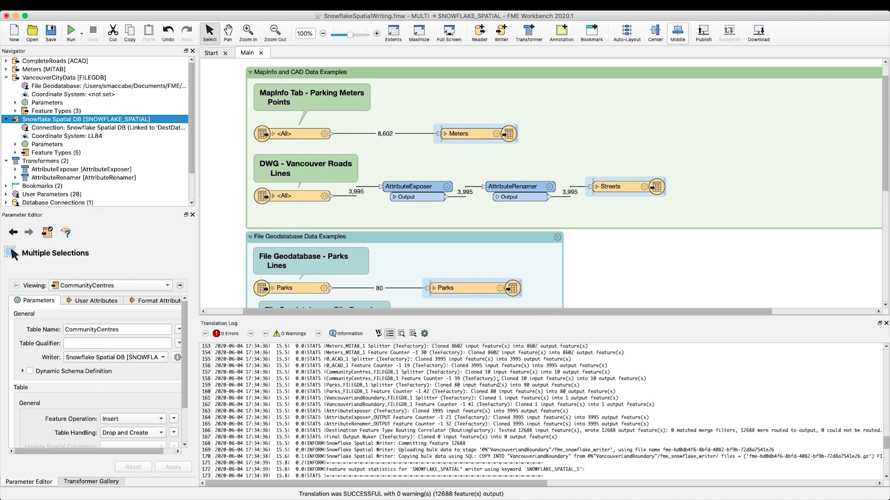
pyautogui.scroll(9, 498, 384)
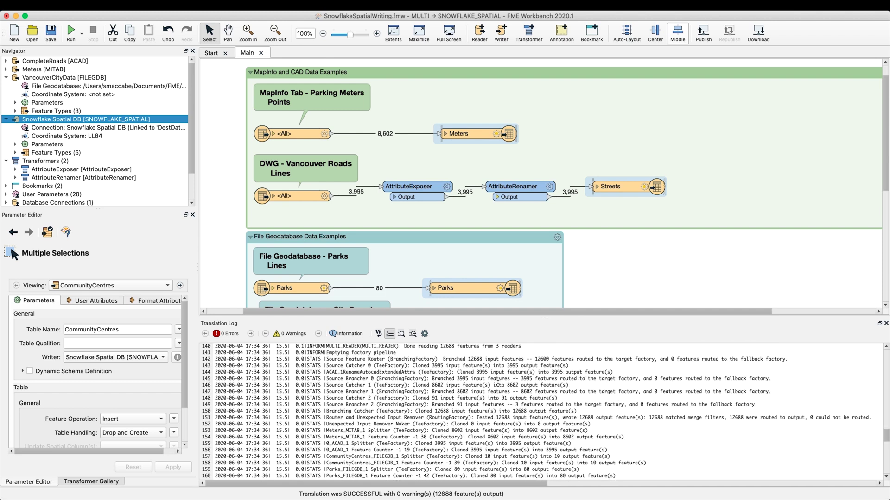
pyautogui.scroll(2, 374, 372)
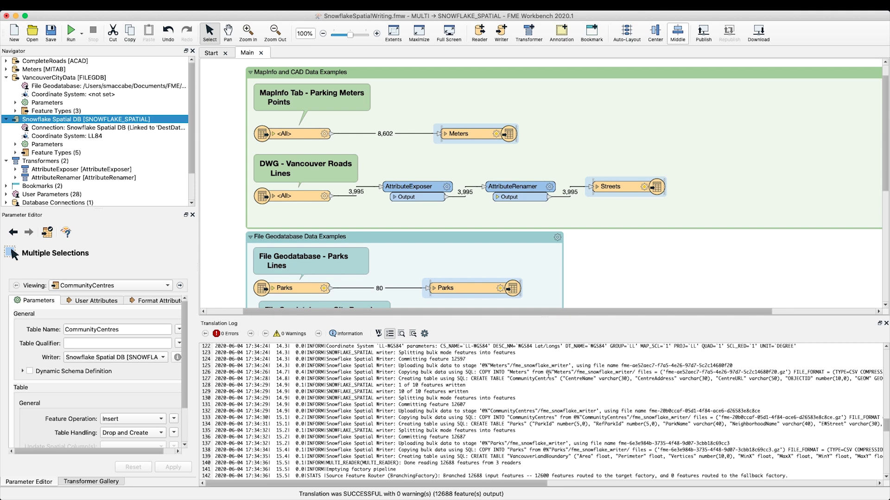
pyautogui.scroll(-1, 497, 378)
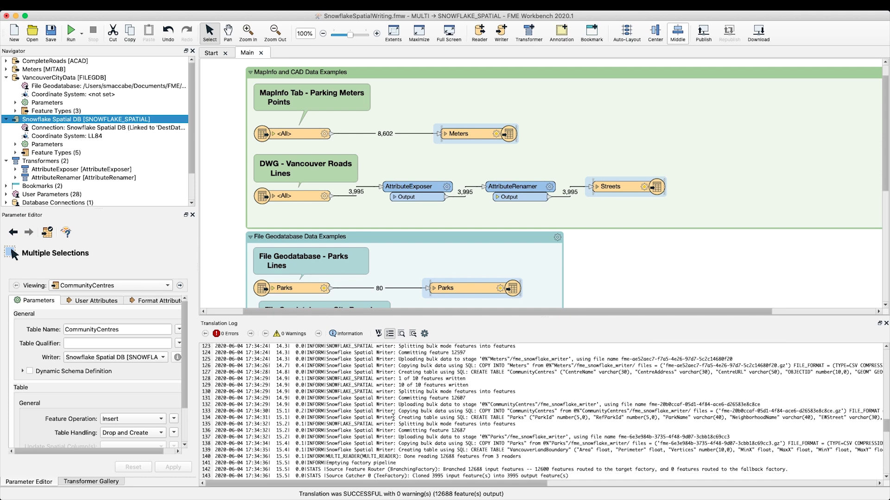
pyautogui.moveTo(394, 418); pyautogui.dragTo(516, 420)
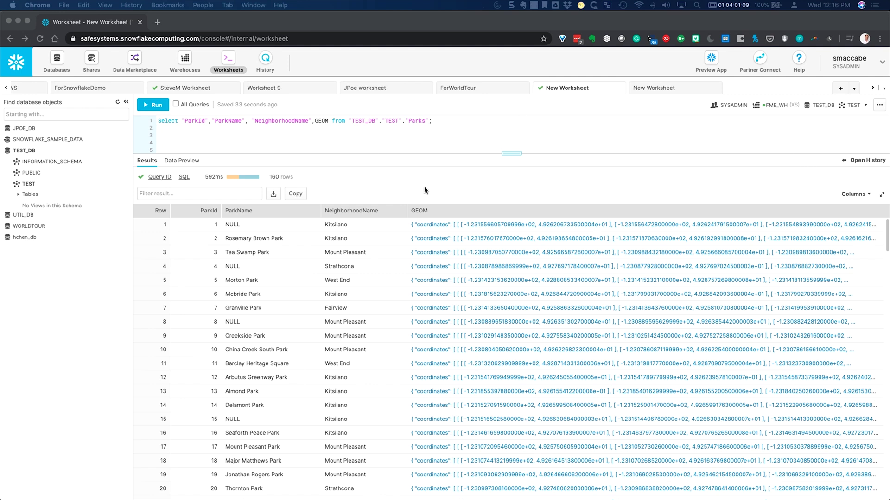
# - Open row 1's GEOM value in Details and select its first Polygon coordinate pair
pyautogui.click(487, 227)
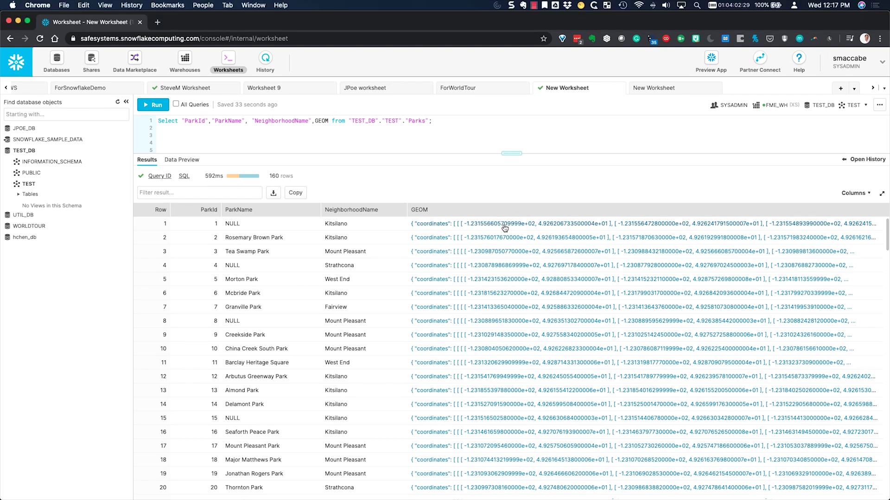
pyautogui.doubleClick(504, 225)
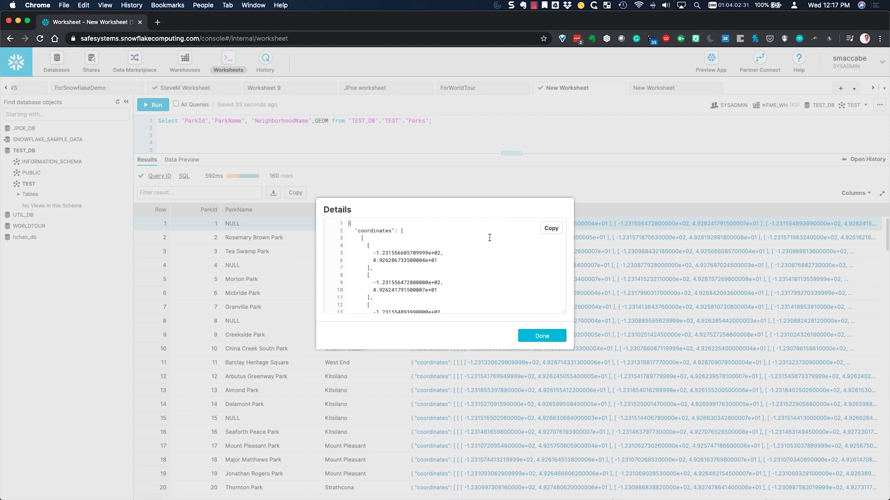
pyautogui.scroll(-5, 475, 286)
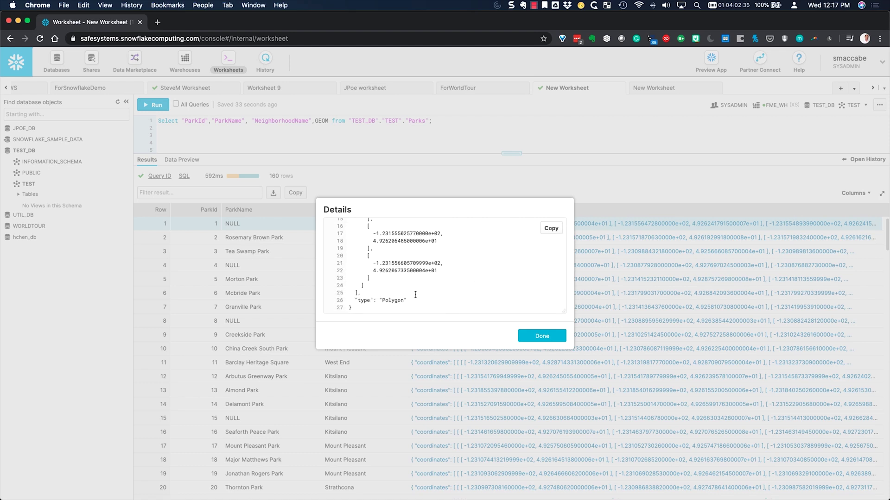
pyautogui.scroll(2, 426, 284)
pyautogui.scroll(2, 429, 286)
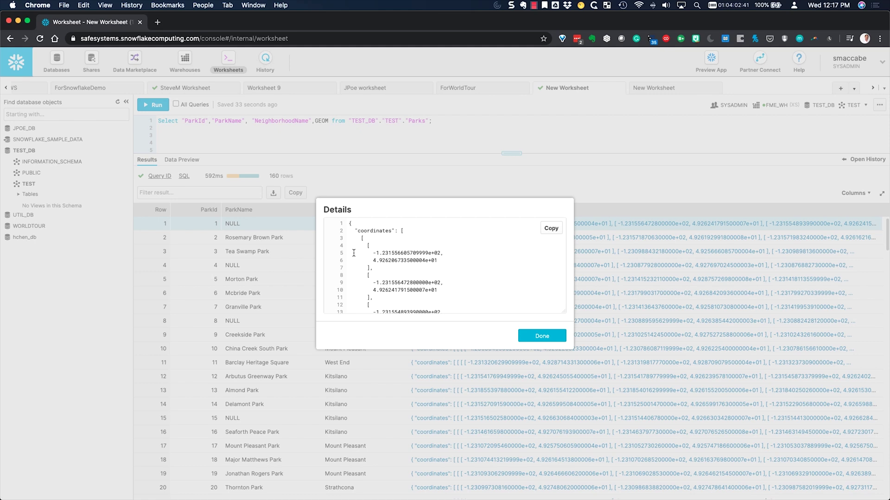
pyautogui.moveTo(354, 253); pyautogui.dragTo(438, 260)
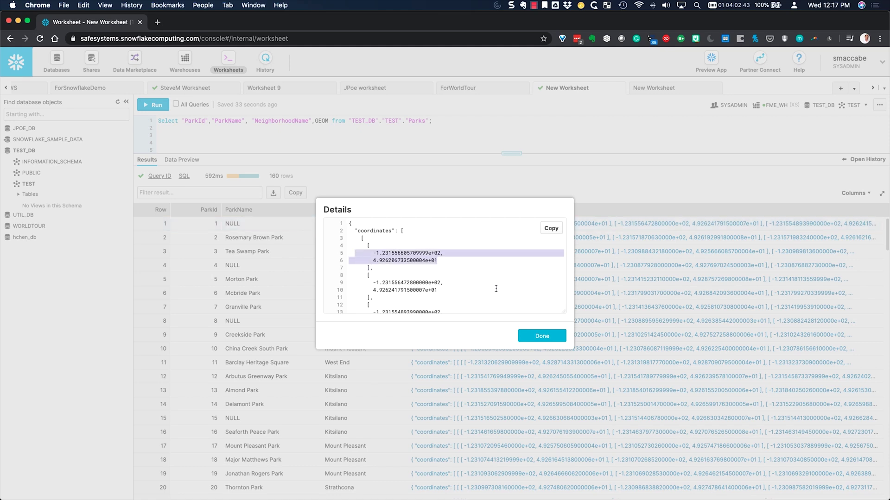